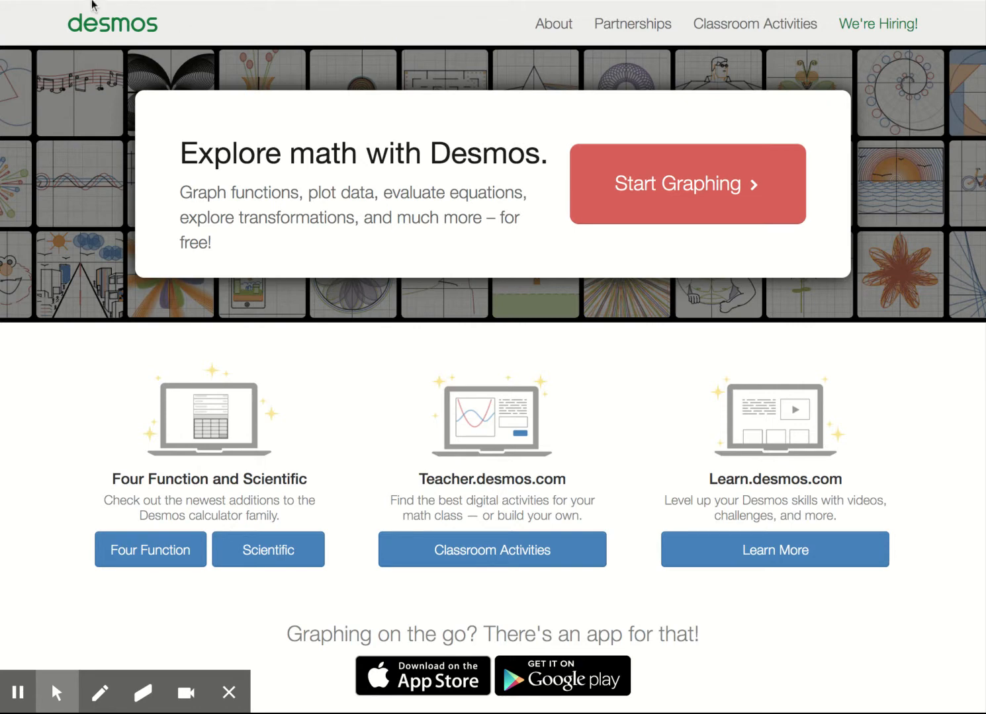
Open the graphing calculator and plot the line y = 3x as the first expression.
click(671, 197)
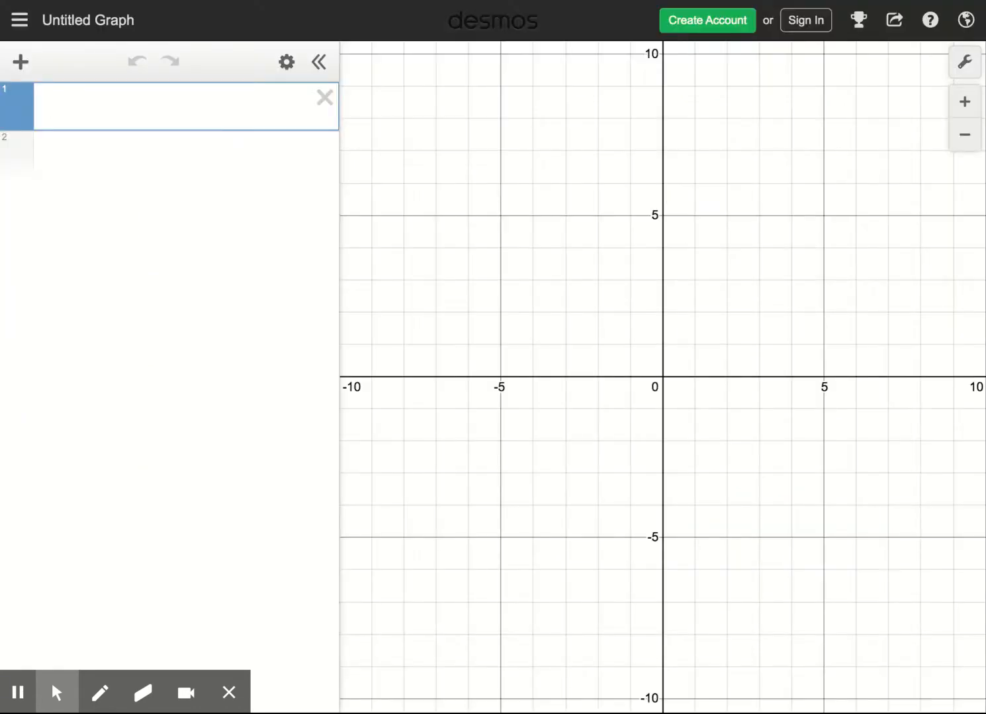
text(y=3x)
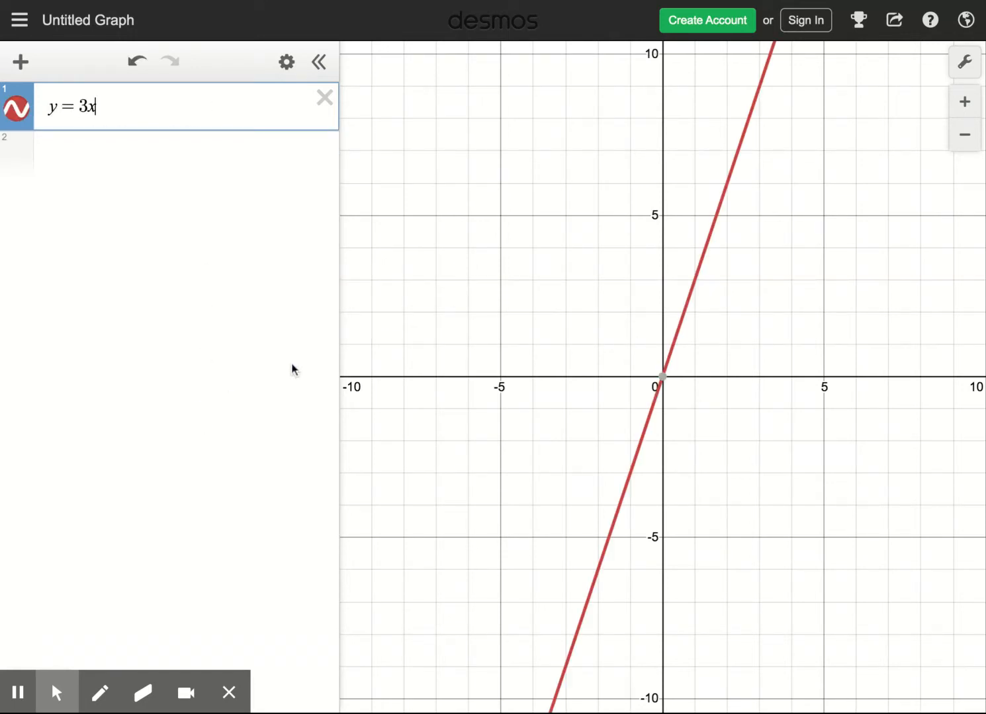
key(Return)
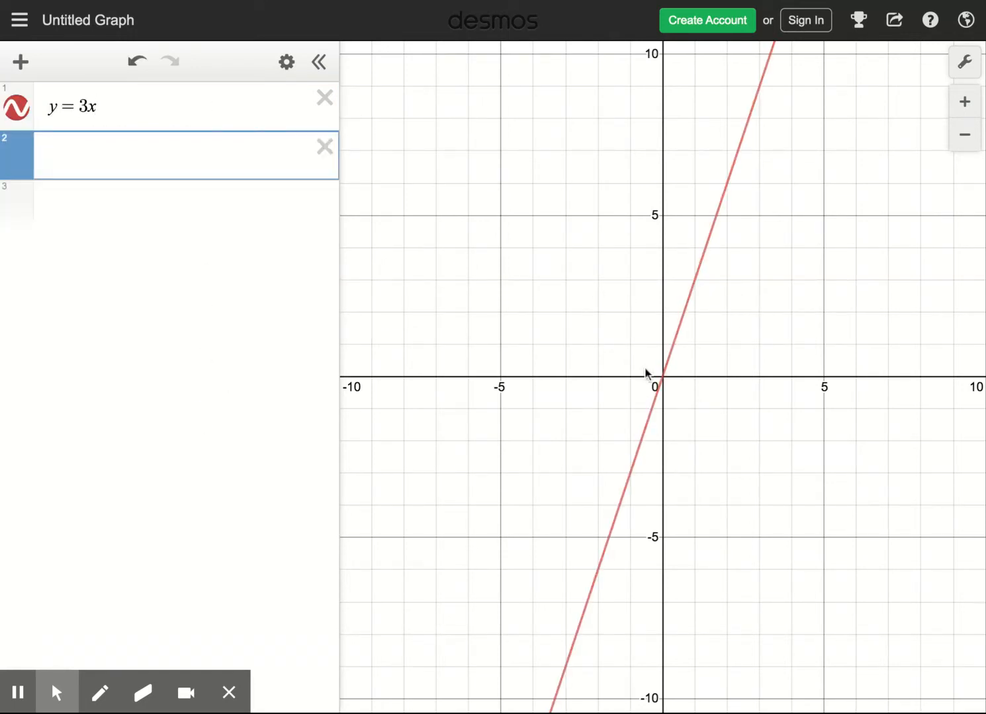
Graph y = x^2 as the second expression and convert it to a table of values.
text(y=x^2)
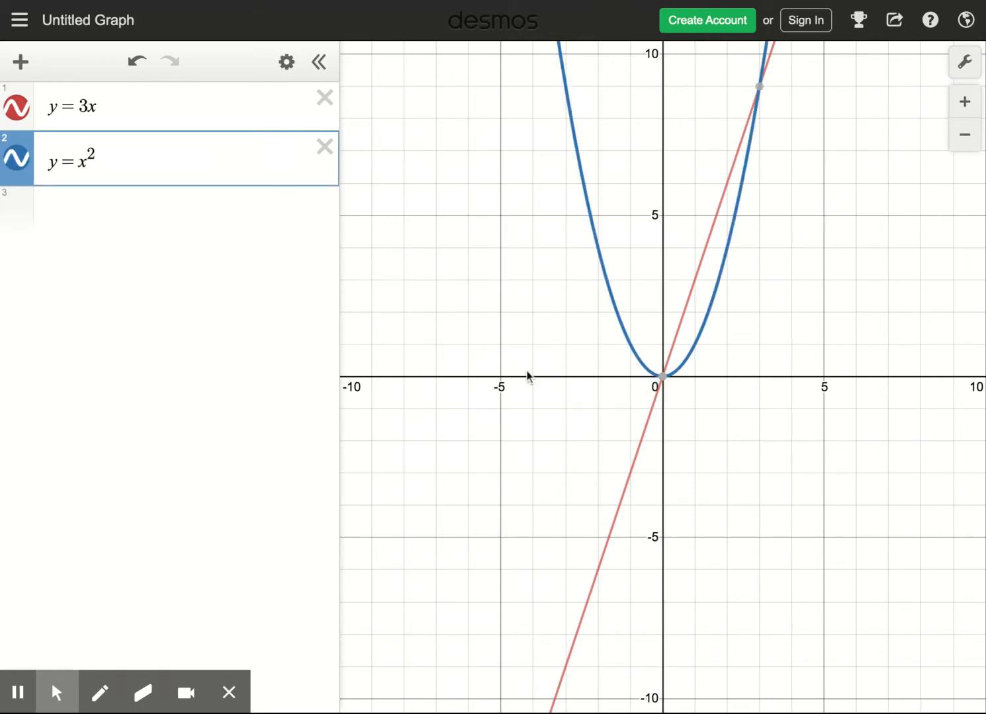
click(17, 162)
click(17, 162)
click(288, 65)
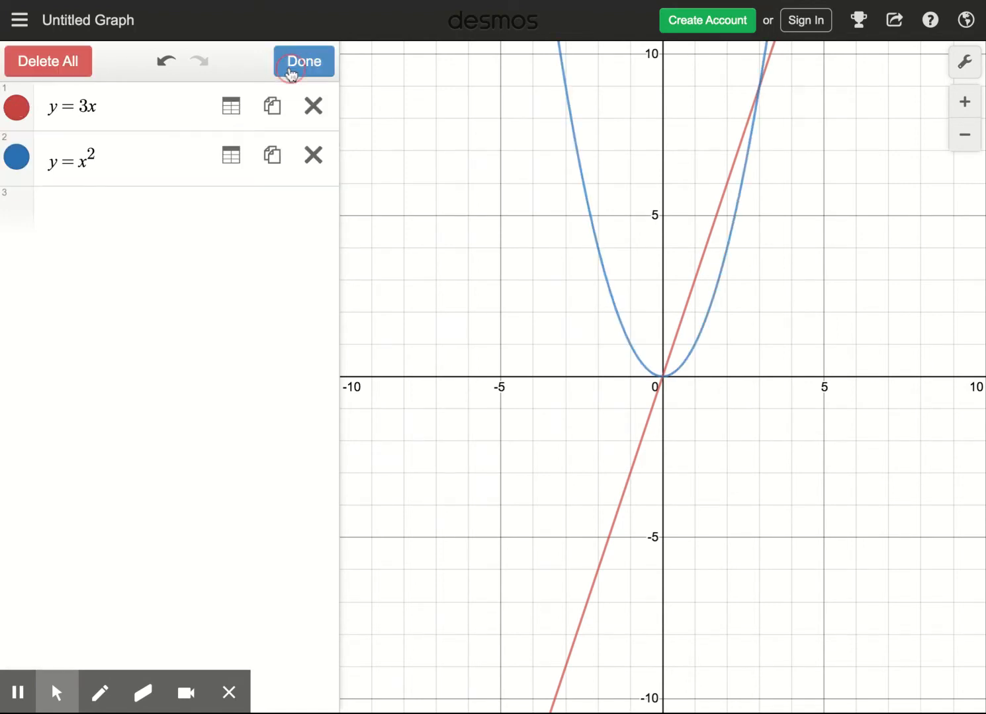
click(16, 161)
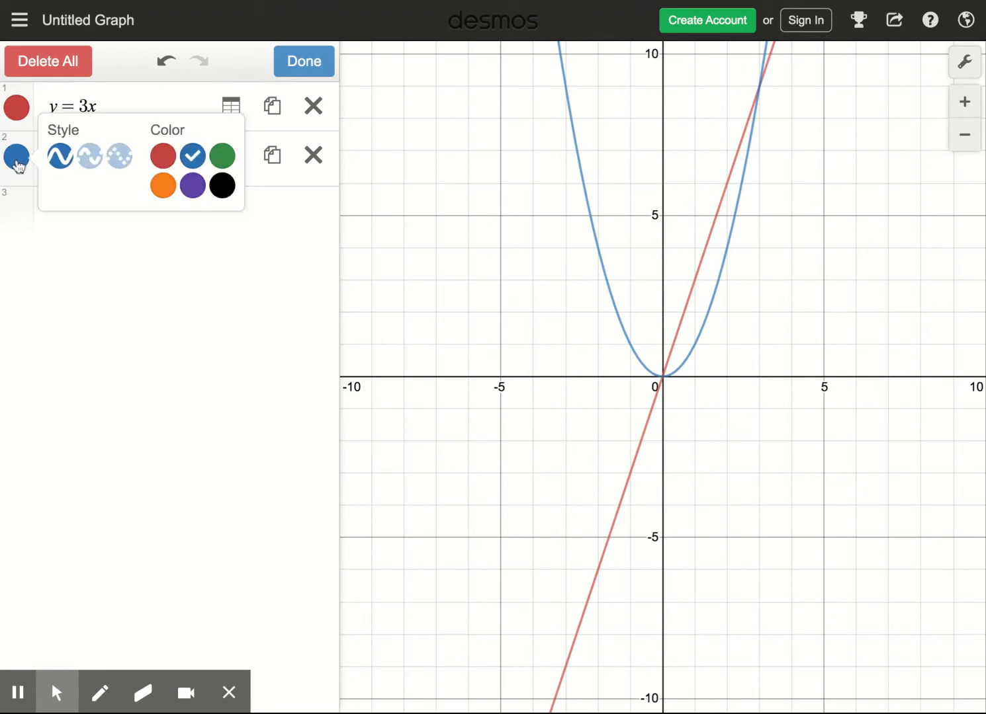
click(16, 160)
click(233, 156)
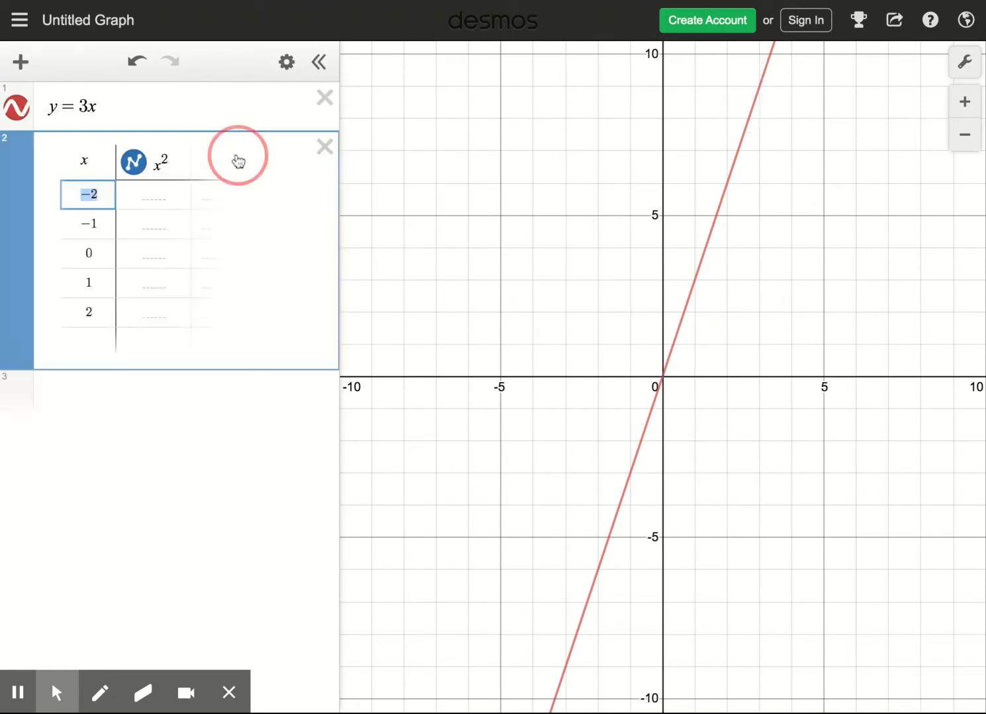
Add an x value of 34 to the end of the x^2 table and delete the table.
click(83, 344)
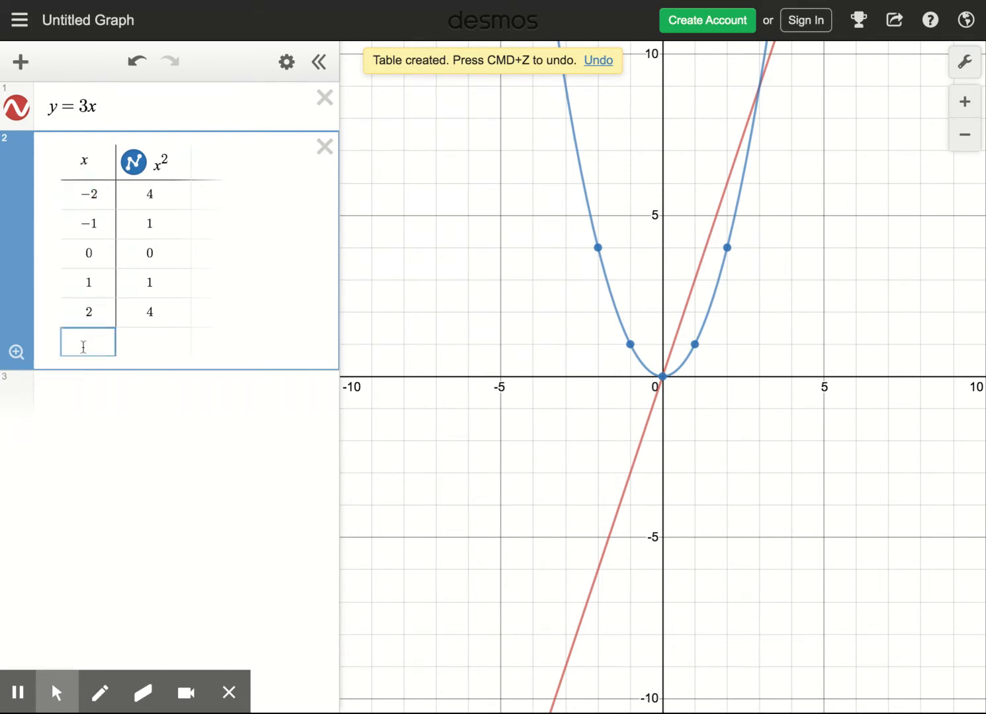
text(34)
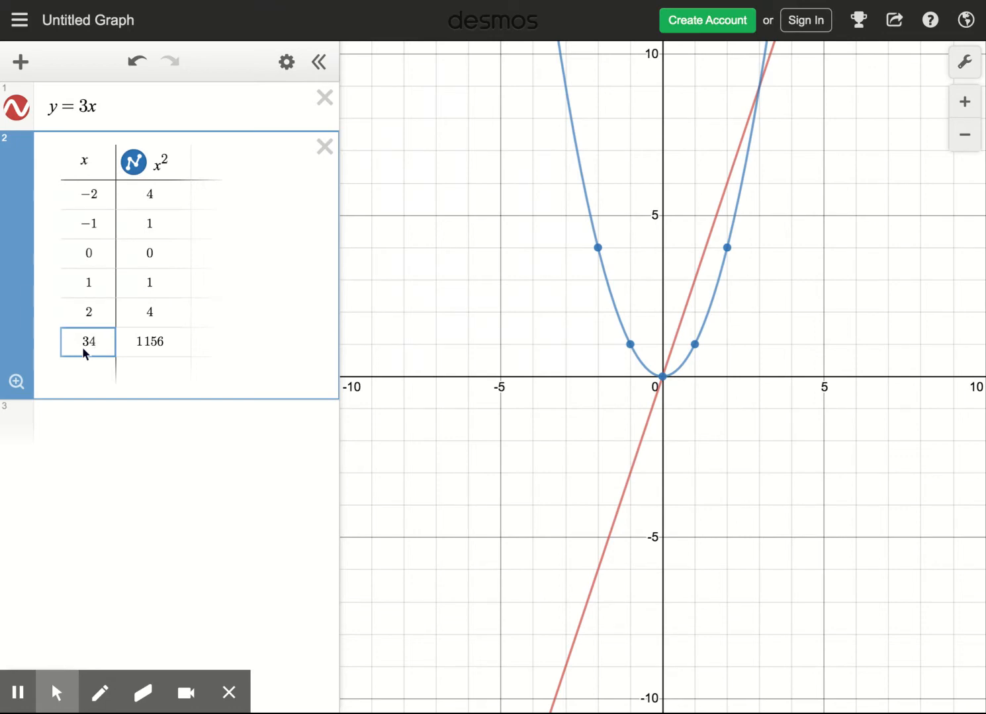
click(323, 147)
Evaluate sin(30) on the second expression line.
click(99, 160)
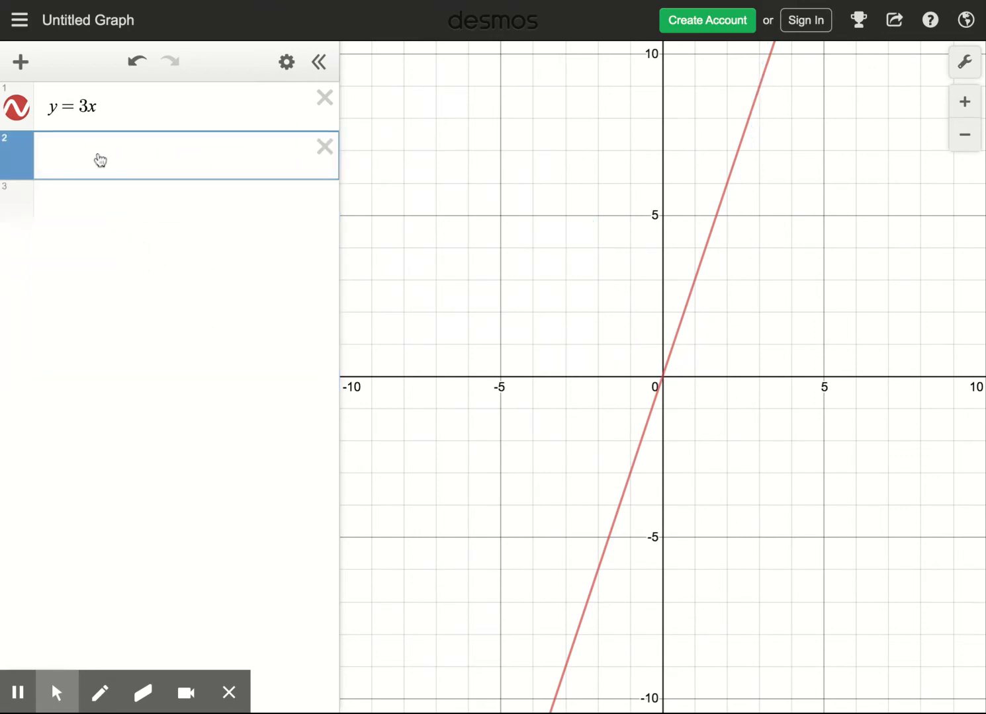
text(sin(30))
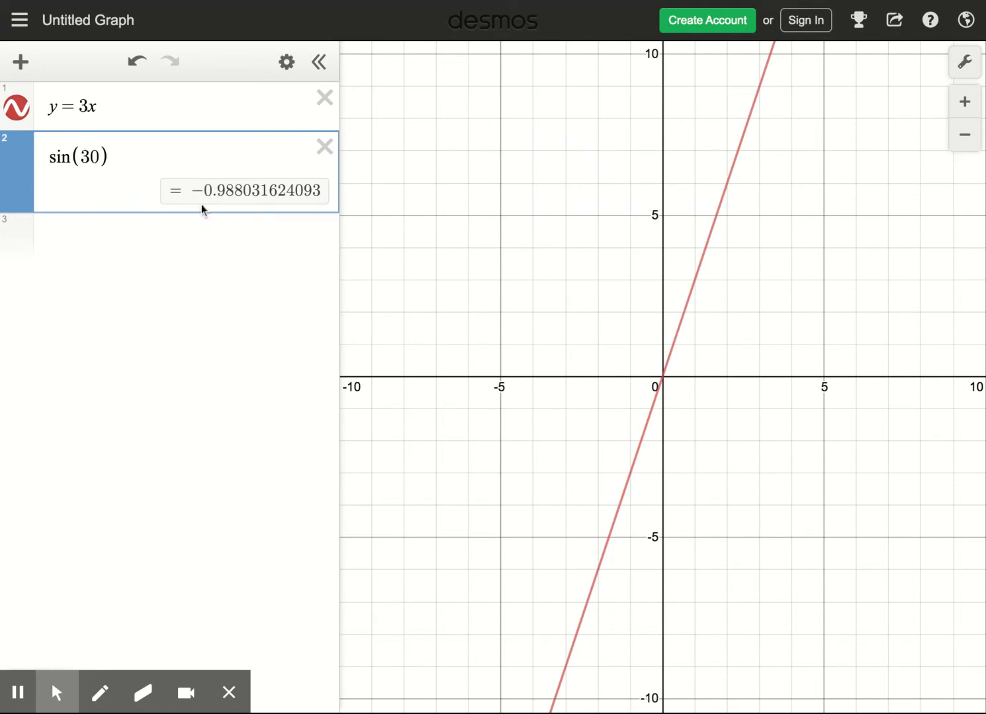
Evaluate the inverse sine of one half on a new expression line, written as sin^-1(1/2).
click(148, 227)
text(sin)
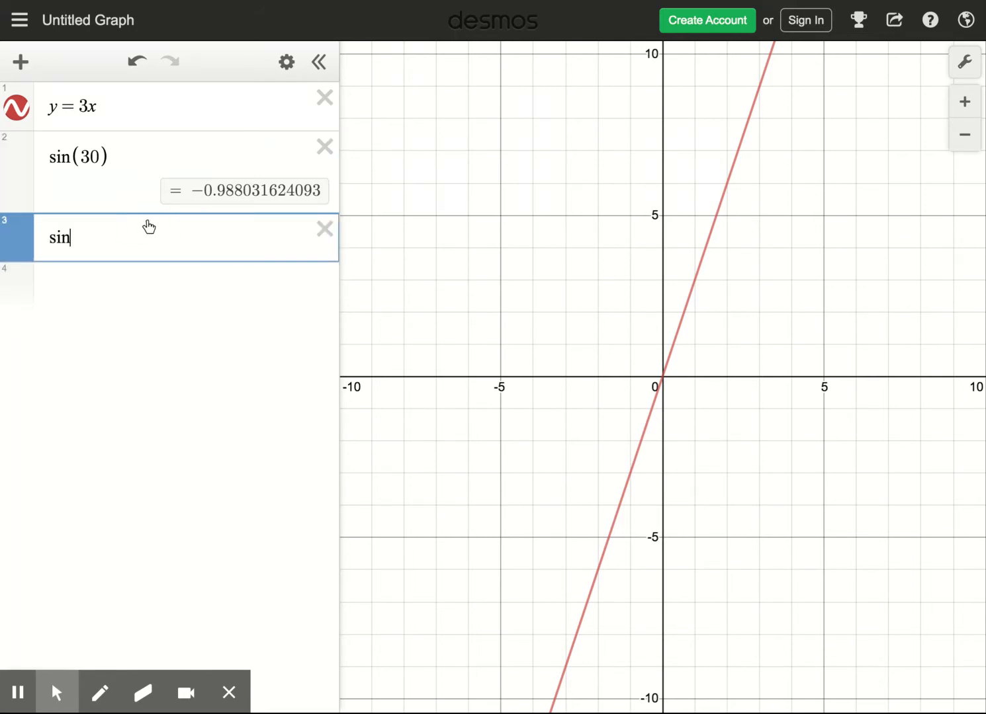
text(^-1)
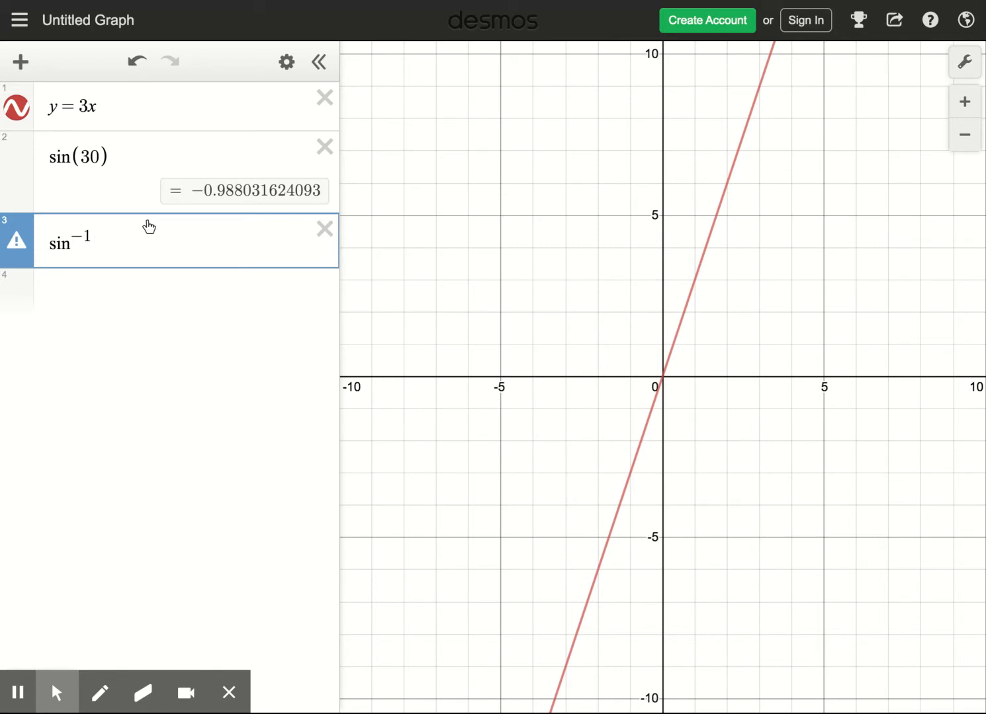
text(()
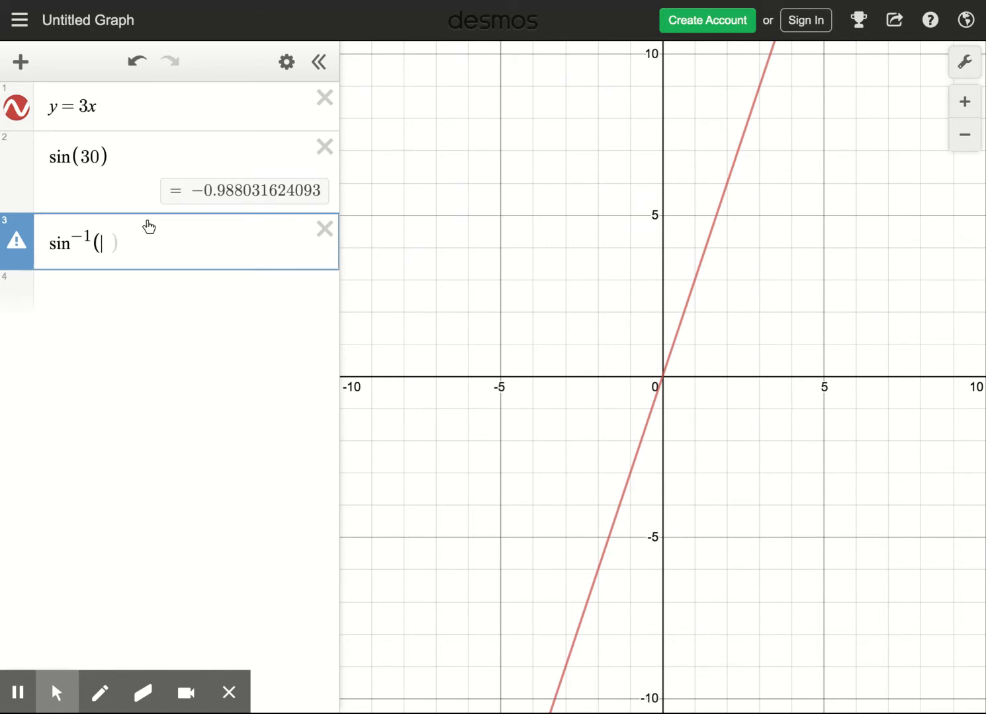
text(1/2)
key(Right)
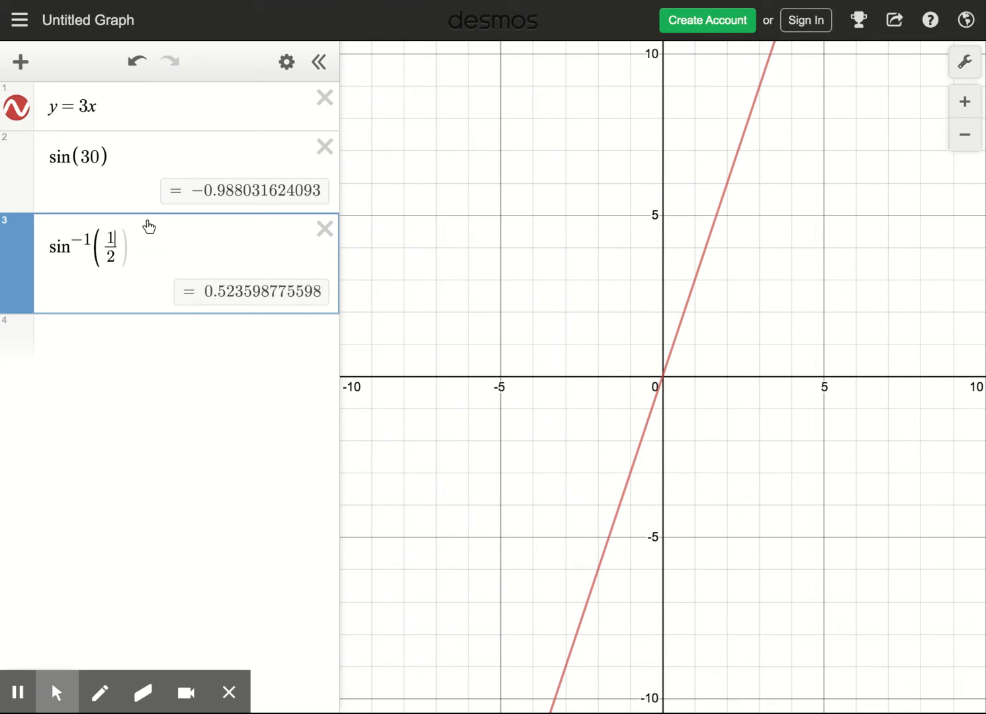
key(BackSpace)
key(BackSpace)
key(BackSpace)
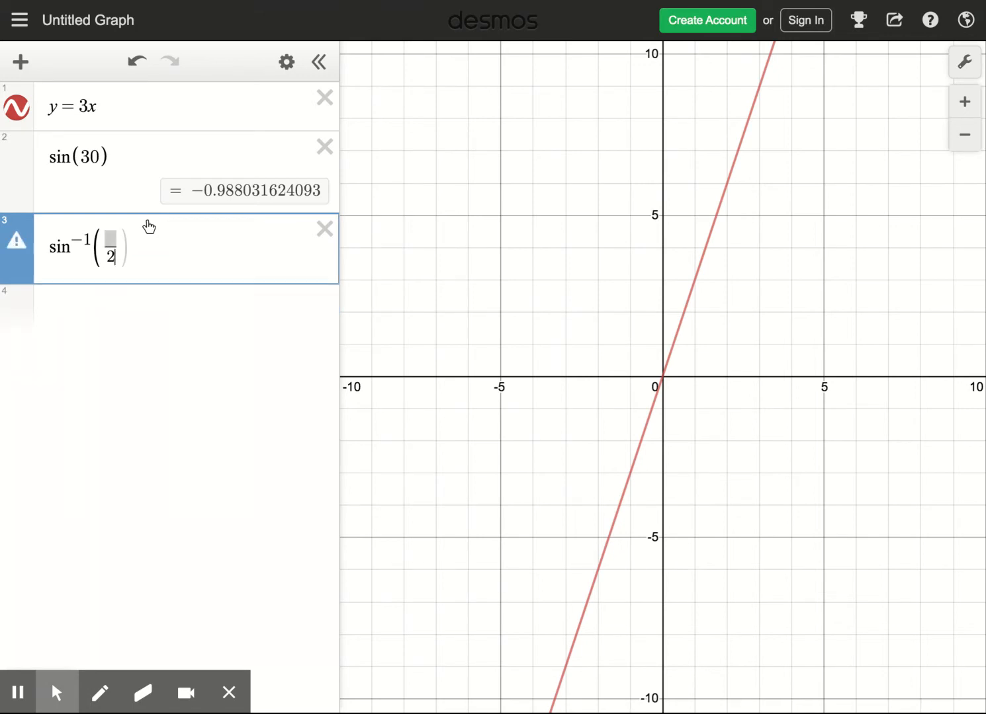
key(BackSpace)
text(1/2)
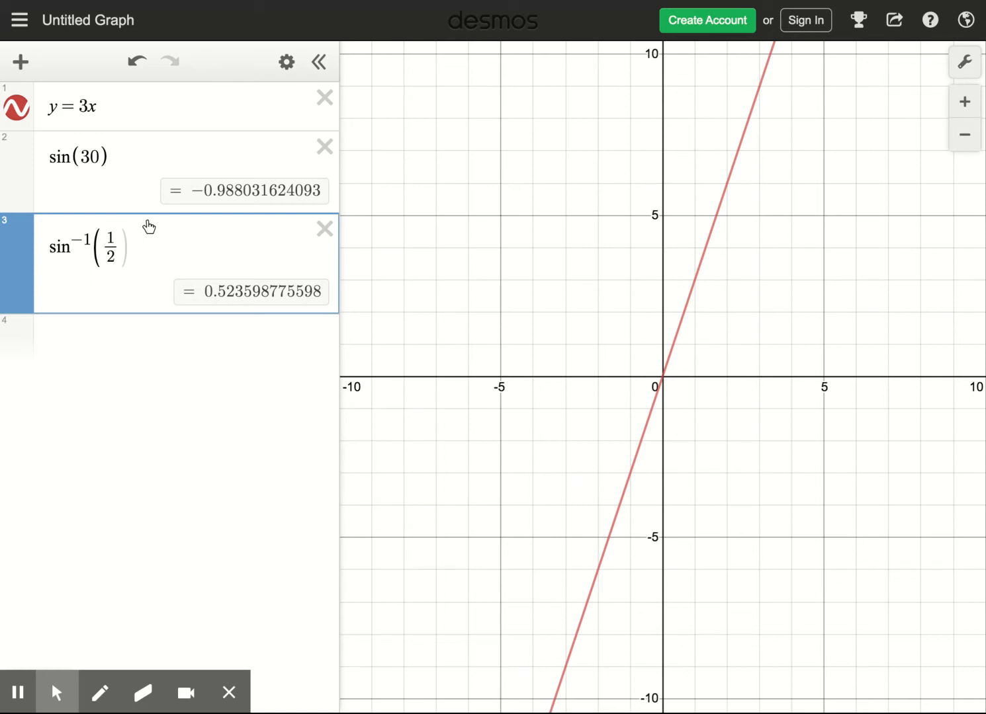
click(149, 227)
Turn on Projector Mode and axis arrows in the graph settings.
click(960, 63)
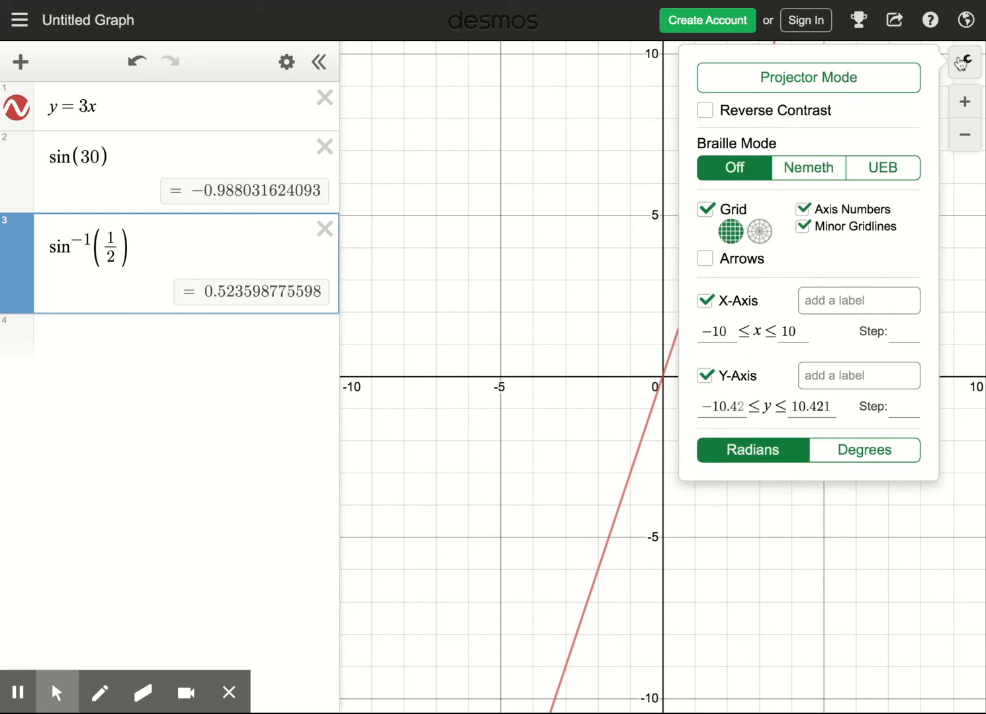
click(803, 79)
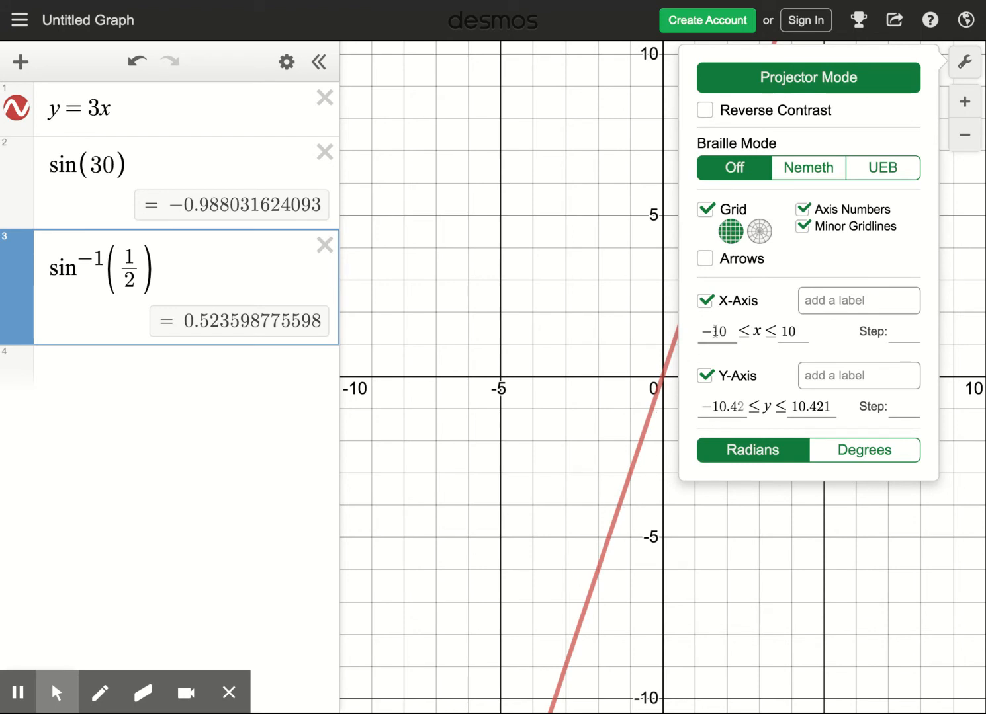
click(704, 259)
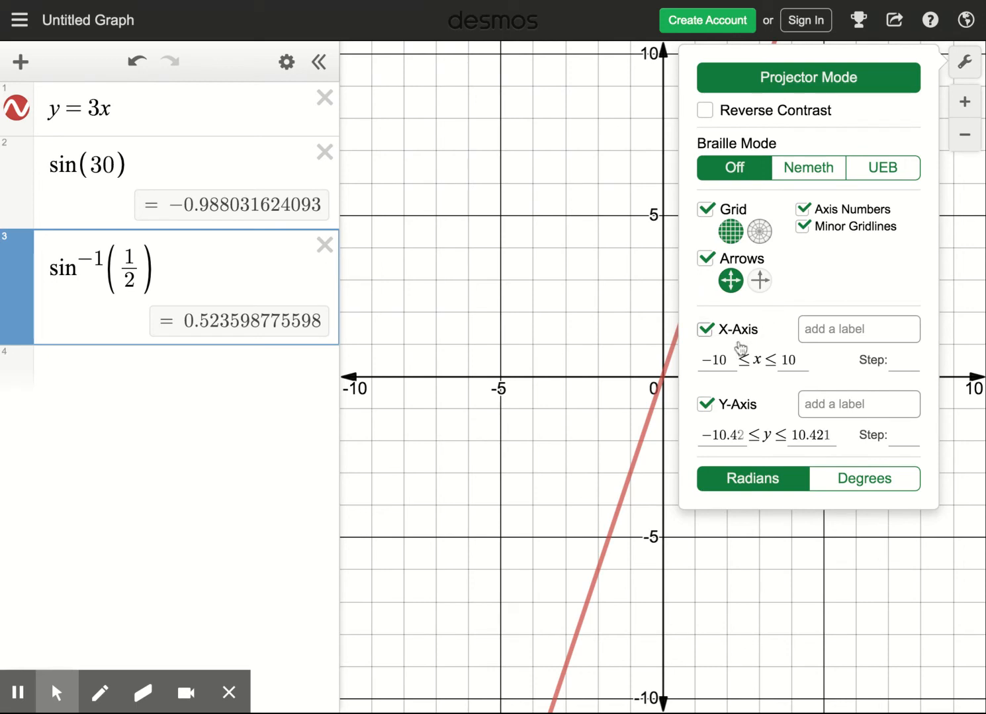
Set the lower limit of the x-axis to -5.
click(724, 359)
key(BackSpace)
key(BackSpace)
text(5)
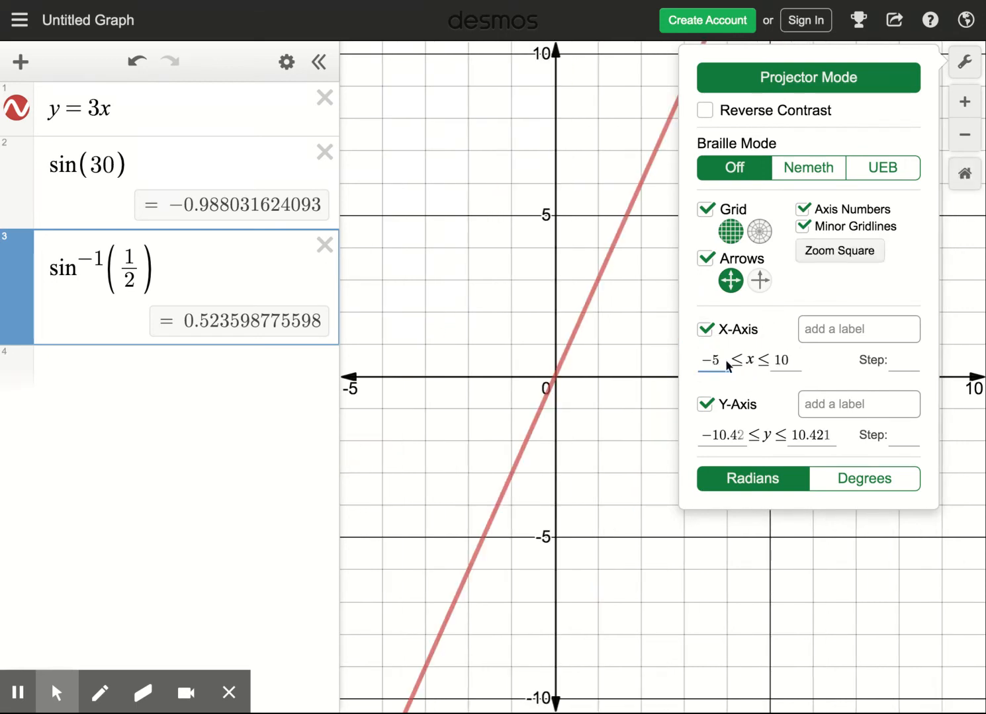
Set the x-axis step to 2, switch the angle unit to Degrees and close the graph settings.
click(904, 359)
text(2)
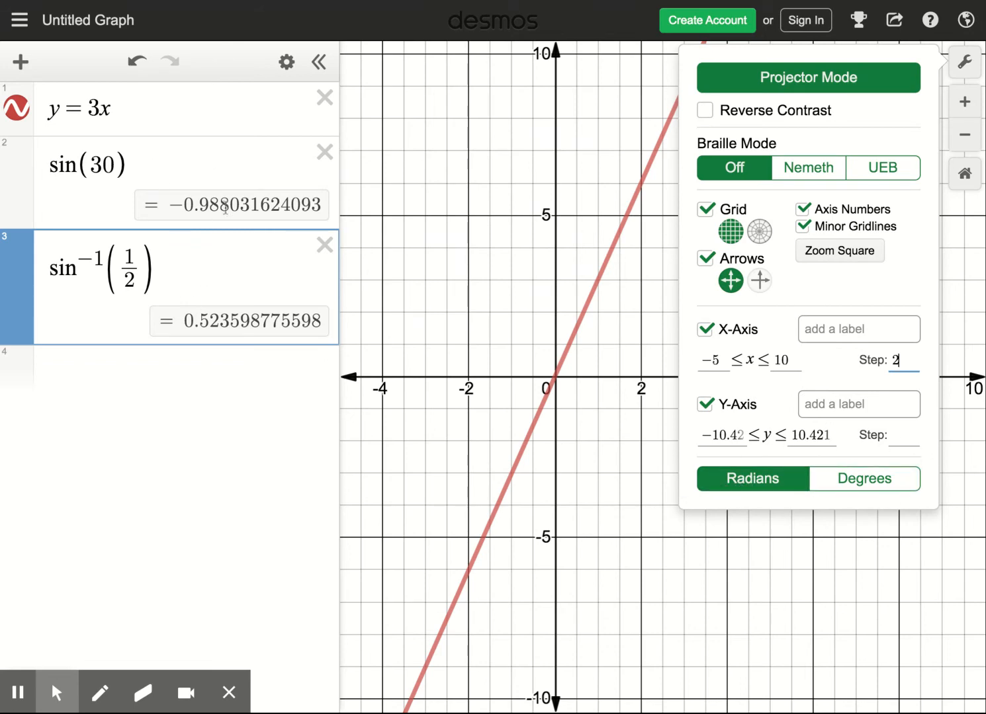
click(827, 479)
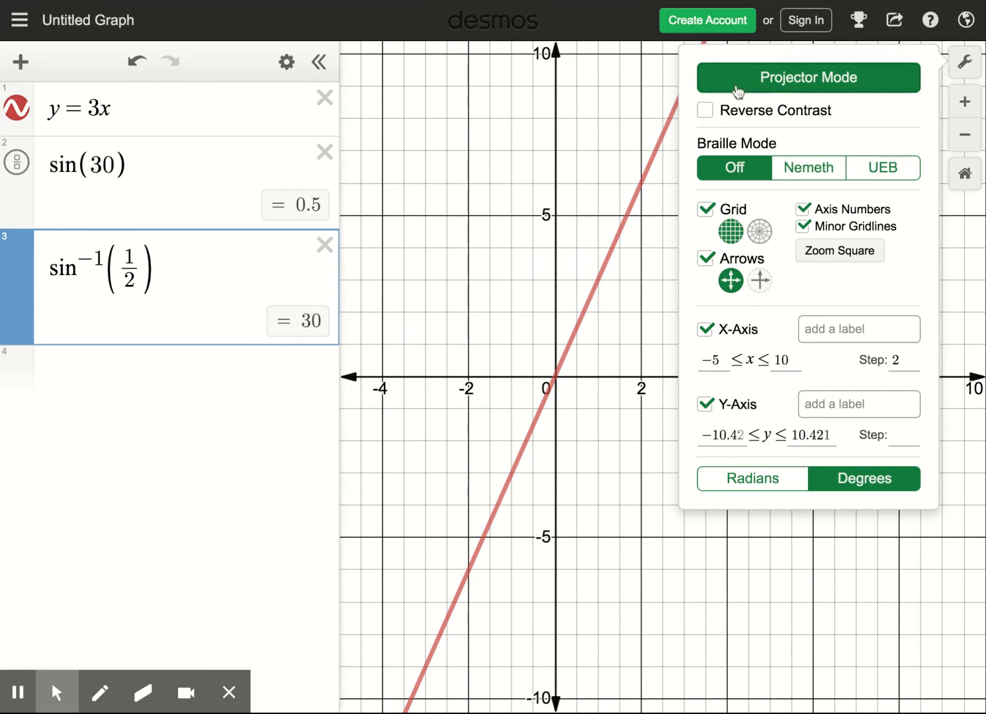
click(964, 64)
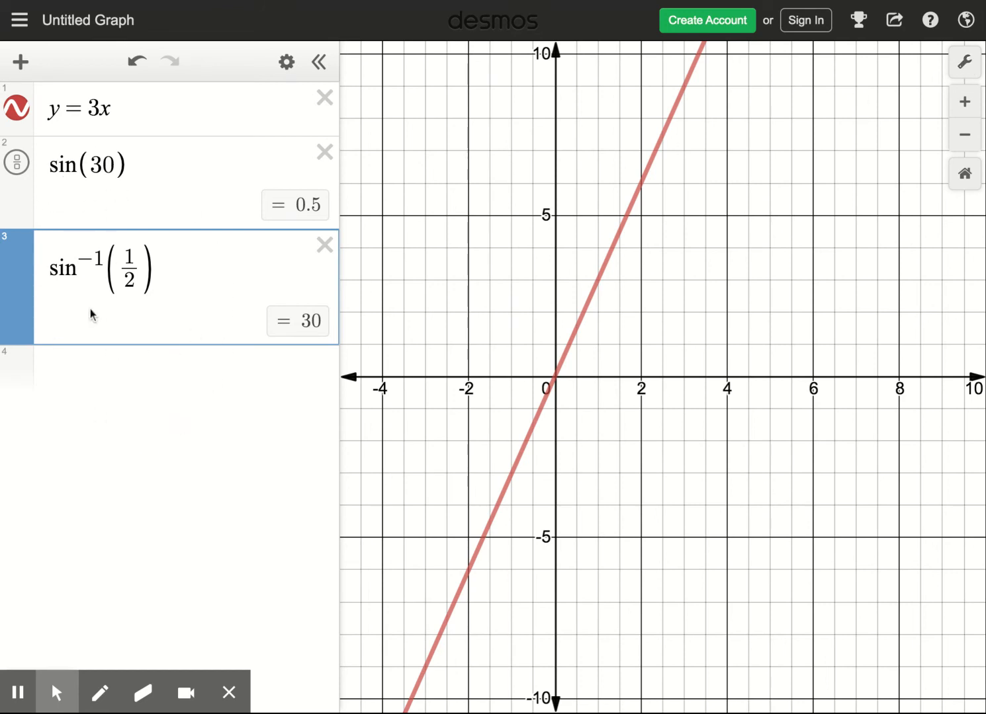
Evaluate arcsin(1/2) on a new fourth expression line.
click(98, 394)
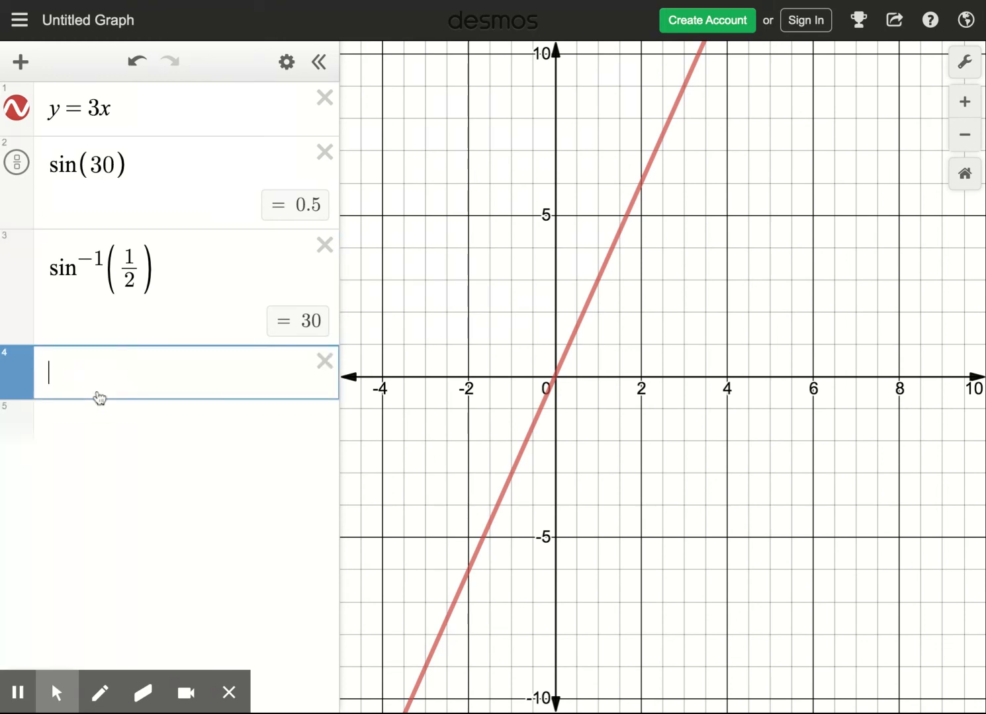
text(arcsin)
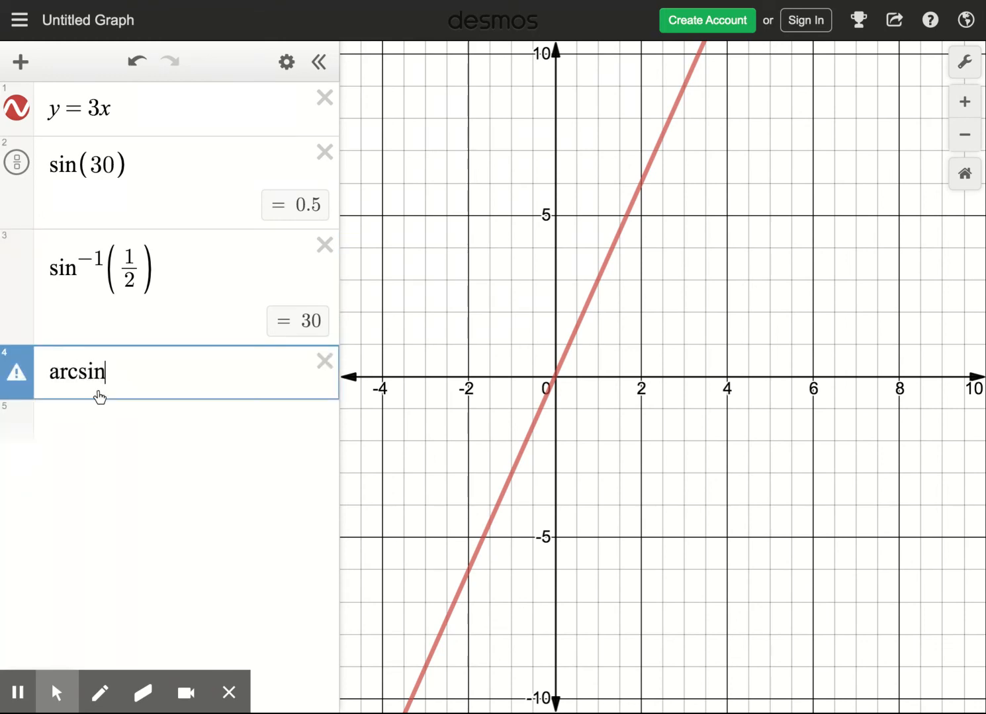
text((1/2)
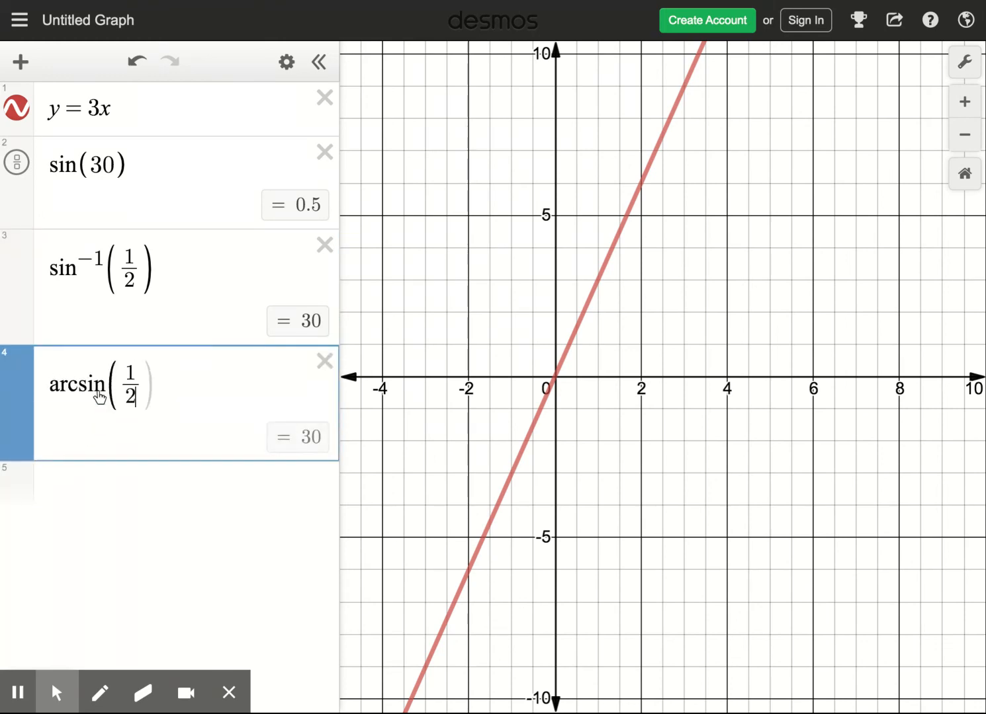
key(Right)
key(Right)
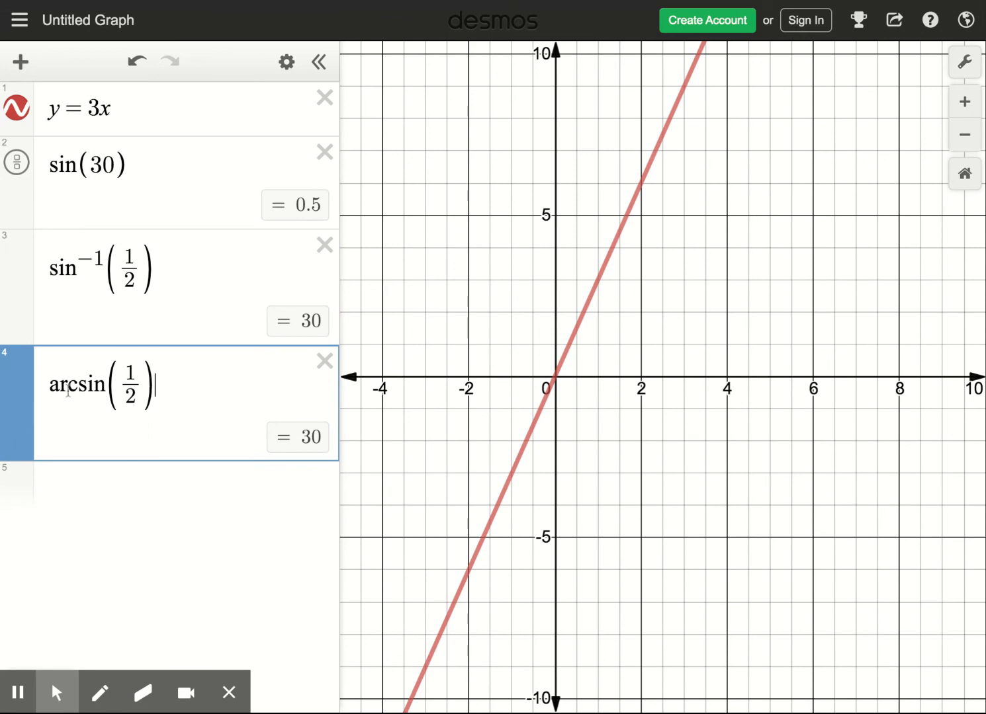